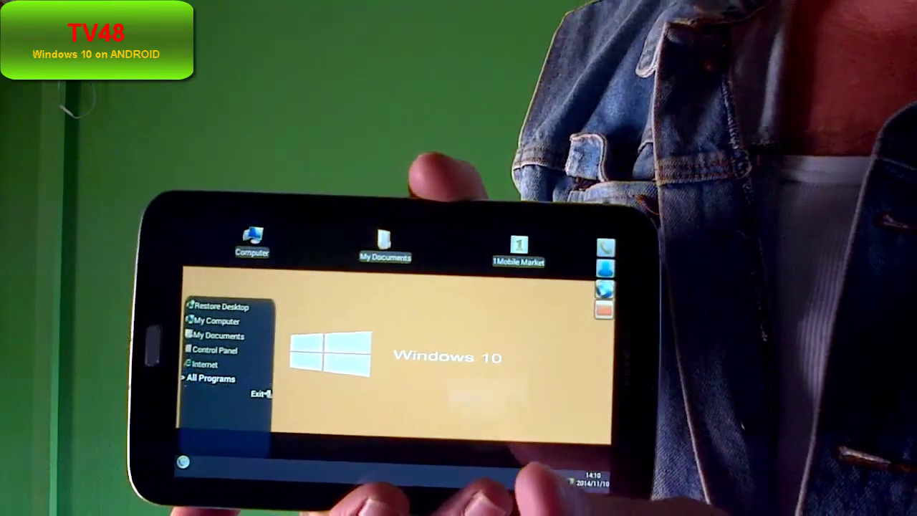
left_click(211, 378)
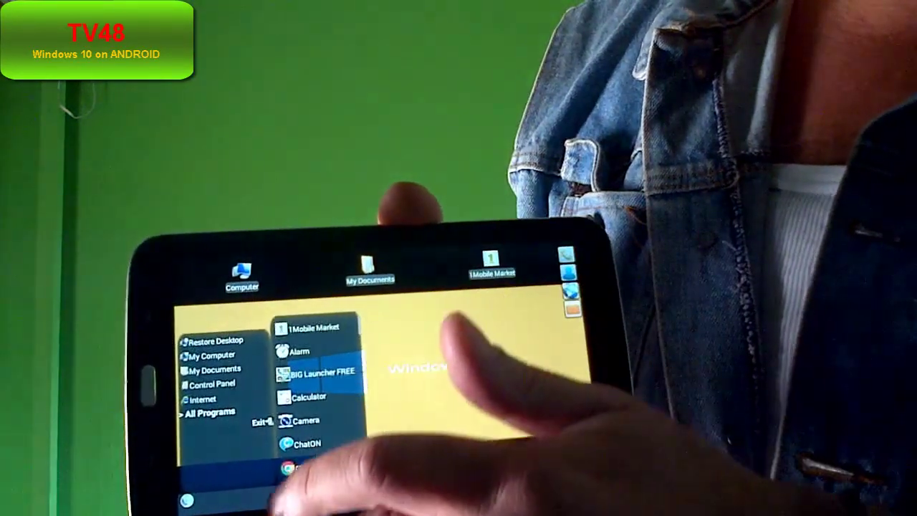
scroll(315, 387, "down", 2)
scroll(322, 401, "down", 4)
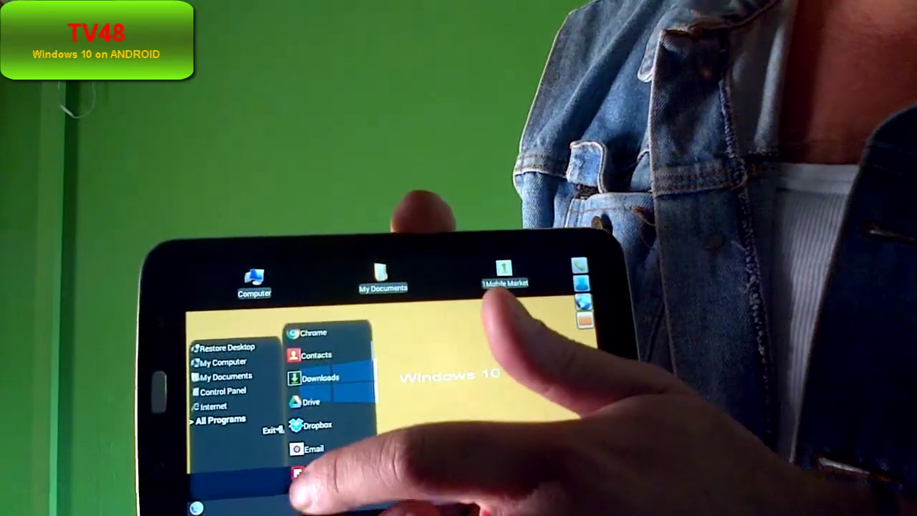
scroll(329, 401, "down", 3)
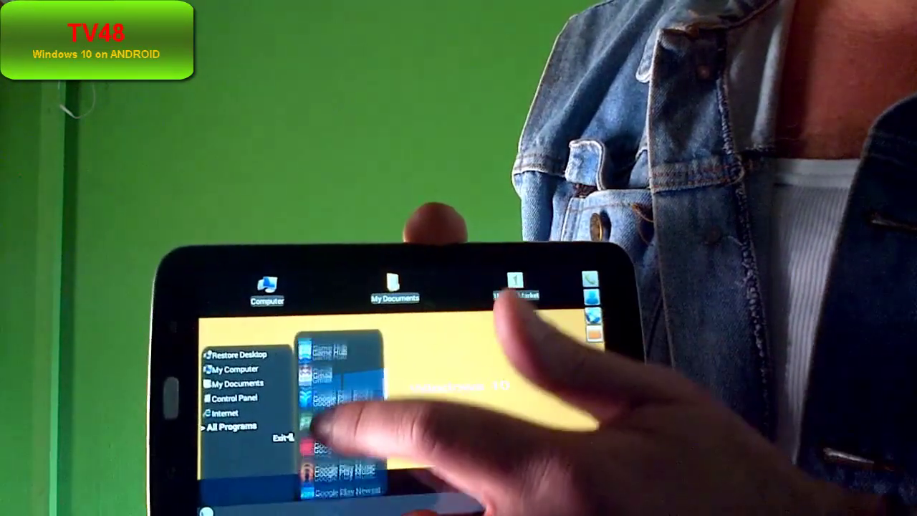
scroll(337, 401, "down", 3)
scroll(337, 408, "up", 3)
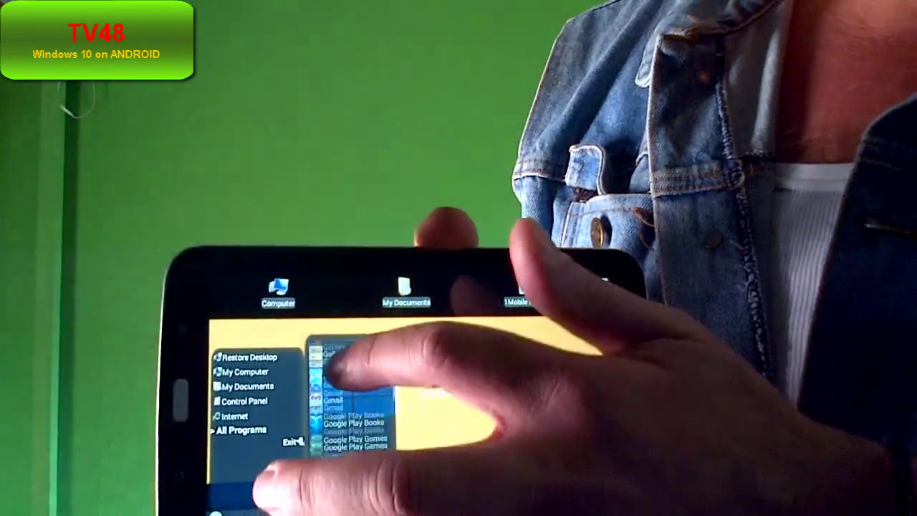
scroll(336, 408, "down", 3)
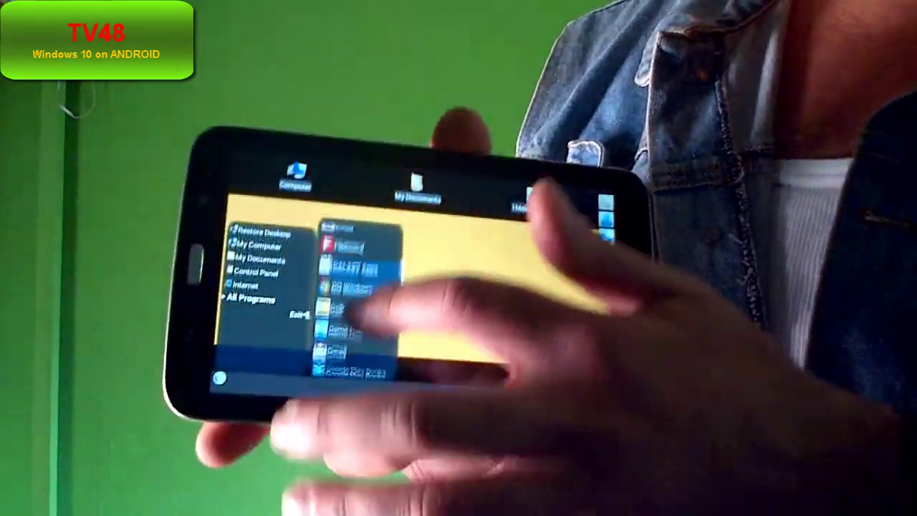
scroll(344, 373, "up", 2)
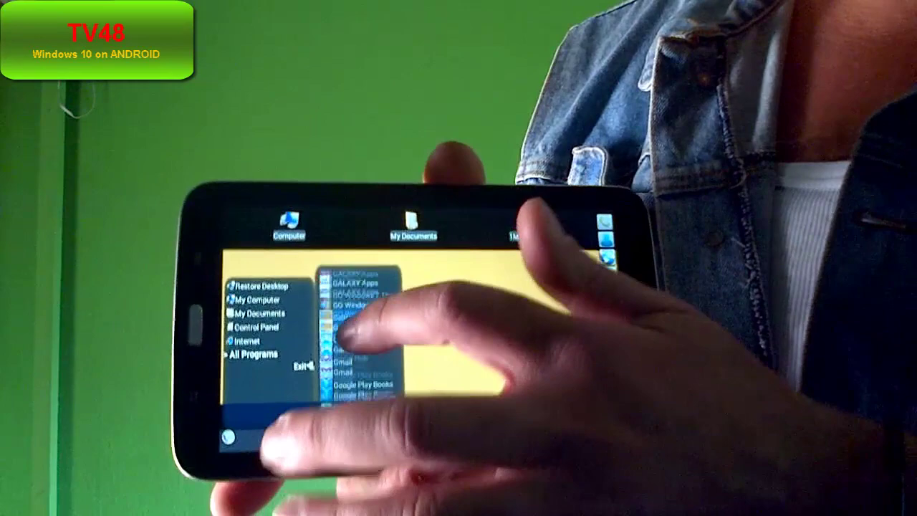
scroll(344, 372, "up", 1)
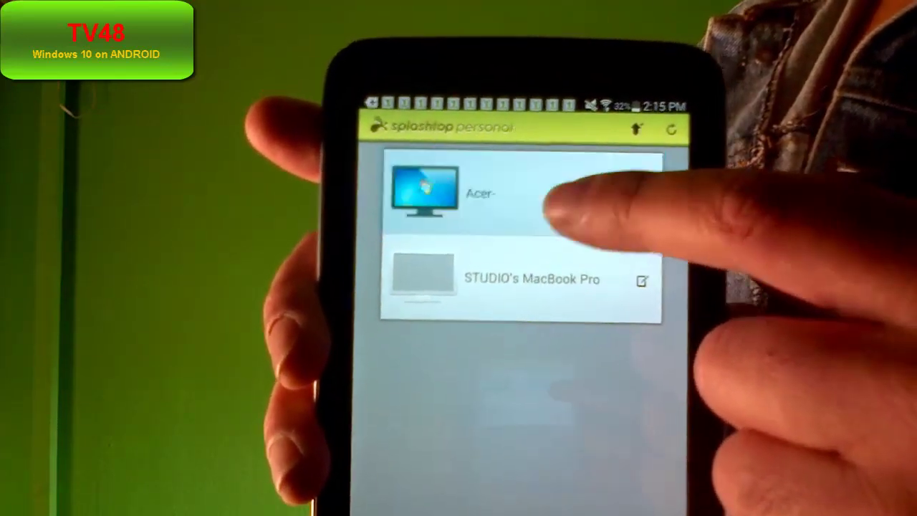
left_click(566, 204)
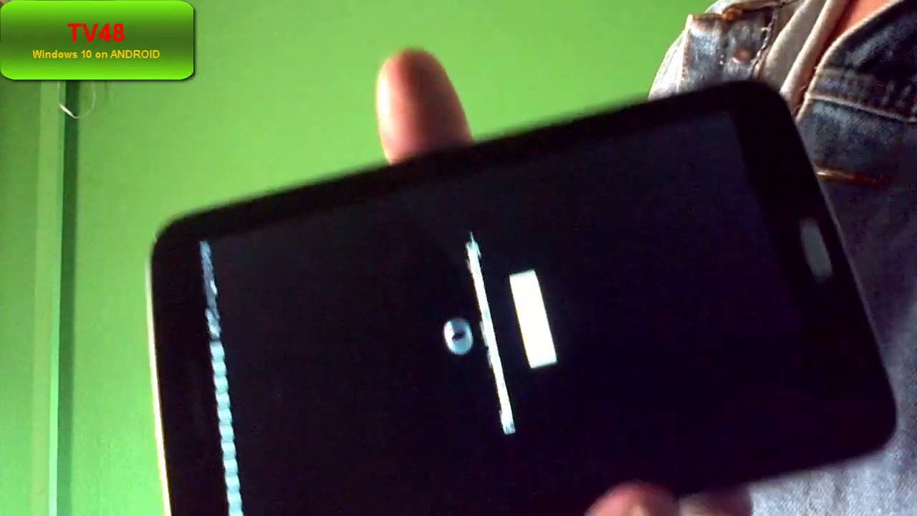